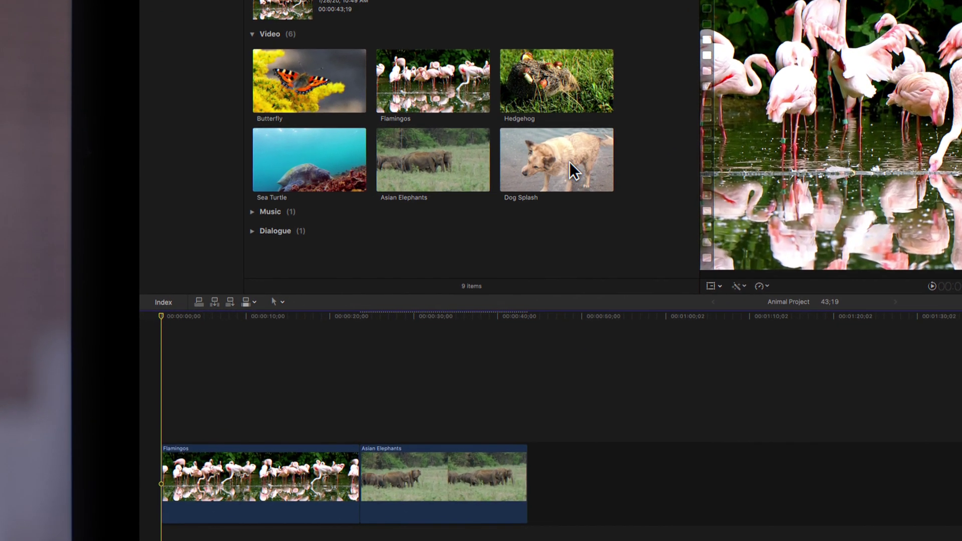
Step: Insert the Dog Splash clip between Flamingos and Asian Elephants
{"action": "left_click", "coordinate": [569, 160]}
{"action": "left_click_drag", "start_coordinate": [569, 161], "coordinate": [359, 452]}
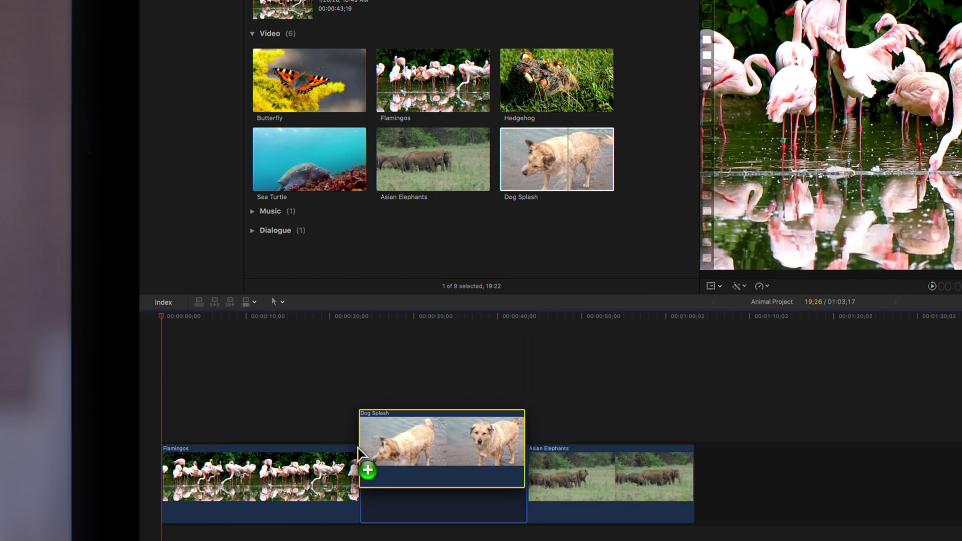
{"action": "left_click_drag", "start_coordinate": [358, 451], "coordinate": [358, 450]}
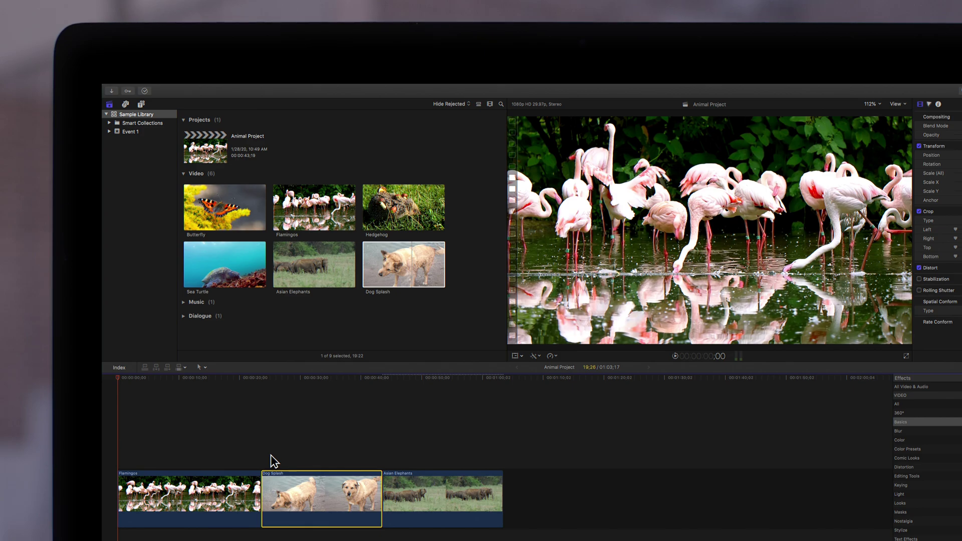
Step: Insert Sea Turtle and Butterfly together right after Flamingos
{"action": "key", "text": "super"}
{"action": "left_click", "coordinate": [231, 270]}
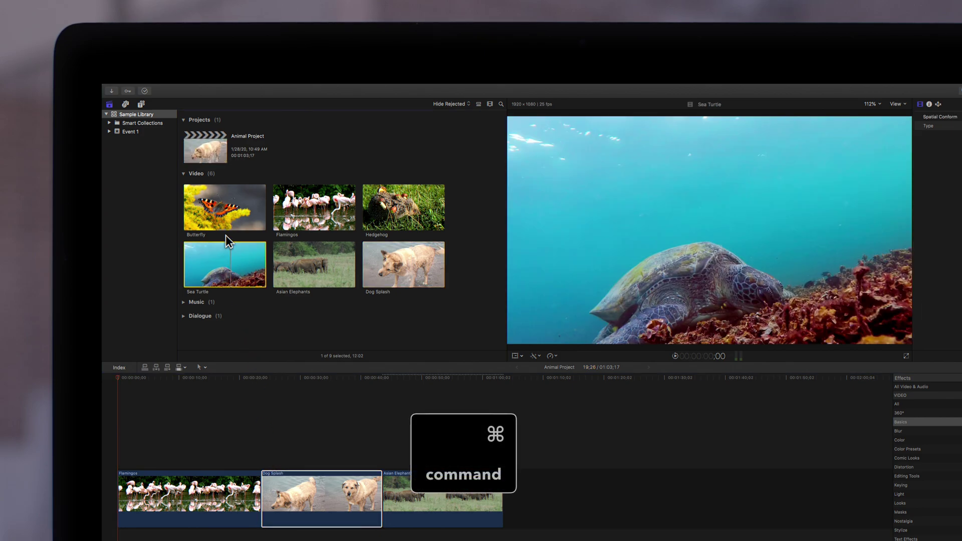
{"action": "left_click", "coordinate": [225, 214], "text": "super"}
{"action": "left_click_drag", "start_coordinate": [225, 214], "coordinate": [254, 372]}
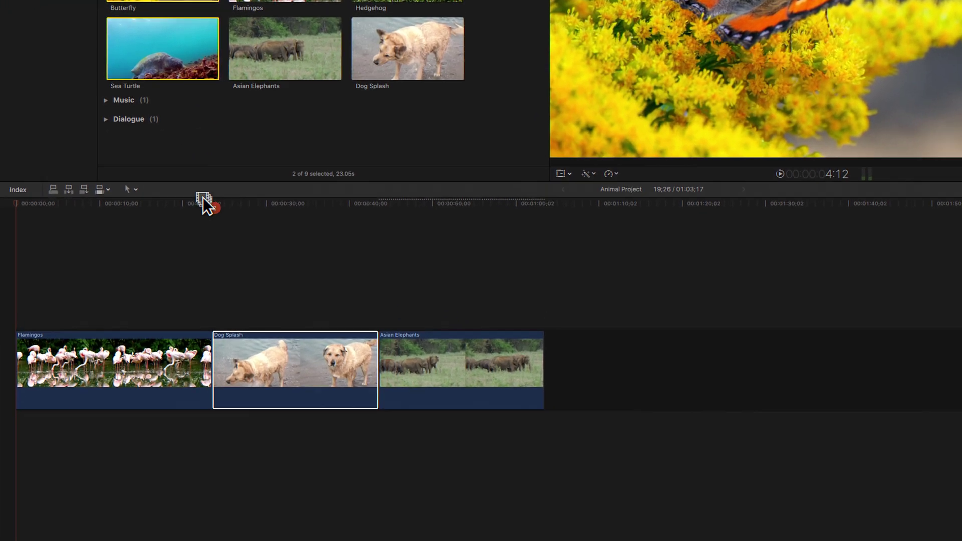
{"action": "left_click_drag", "start_coordinate": [203, 197], "coordinate": [229, 338]}
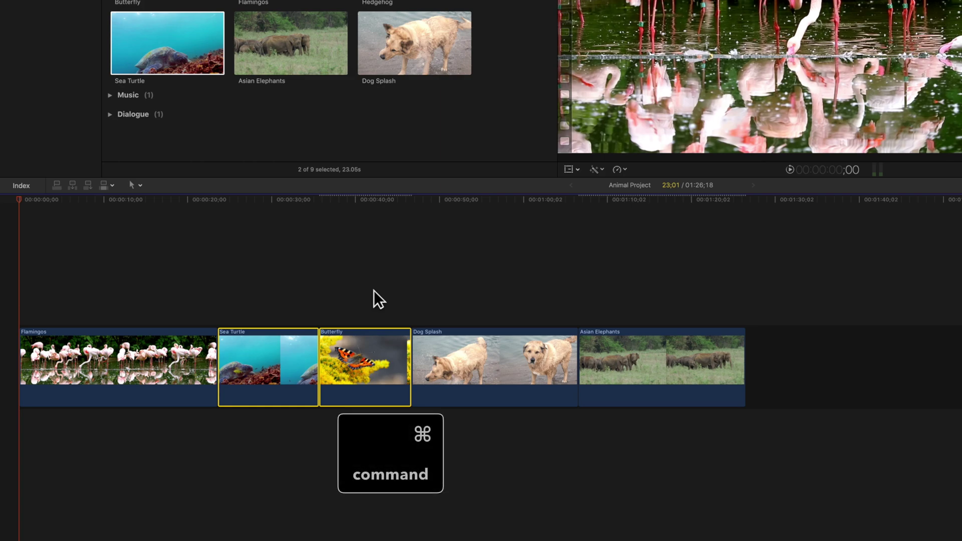
Step: Undo the Dog Splash, Sea Turtle and Butterfly insertions with Command+Z
{"action": "key", "text": "super+z"}
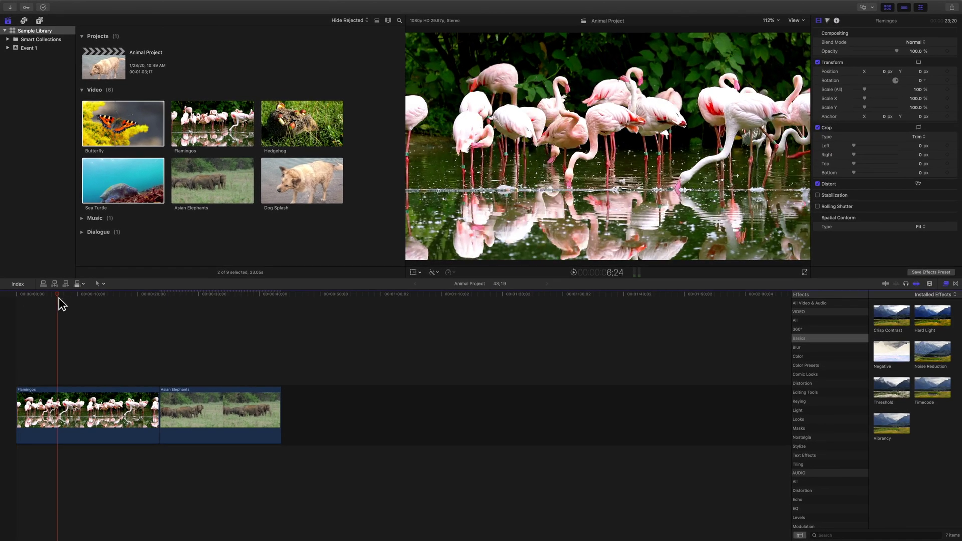
{"action": "left_click_drag", "start_coordinate": [16, 294], "coordinate": [131, 303]}
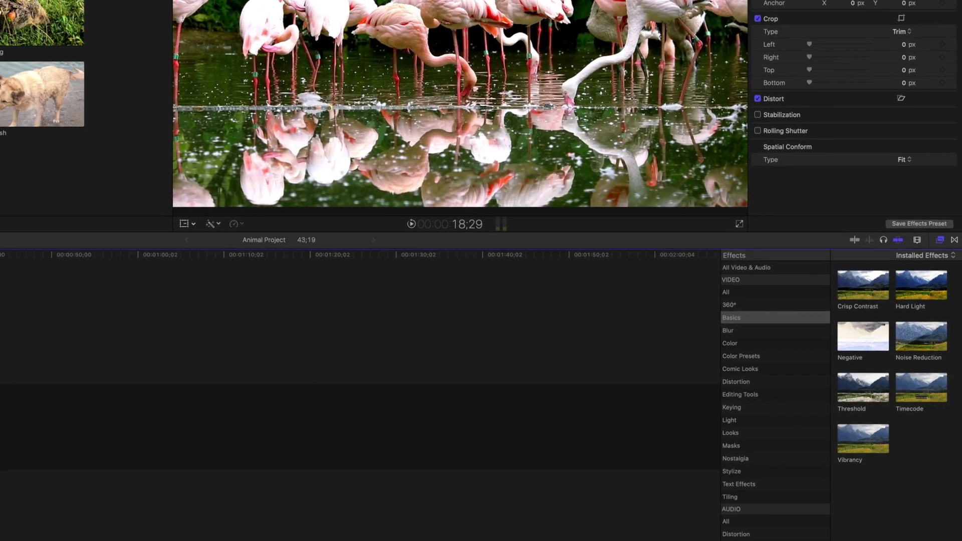
{"action": "left_click_drag", "start_coordinate": [112, 300], "coordinate": [143, 308]}
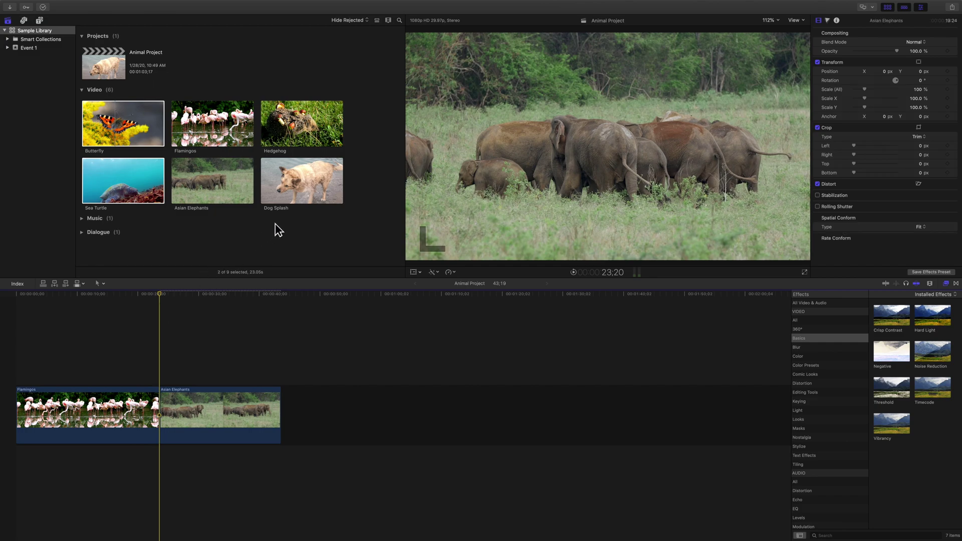
{"action": "left_click", "coordinate": [309, 192]}
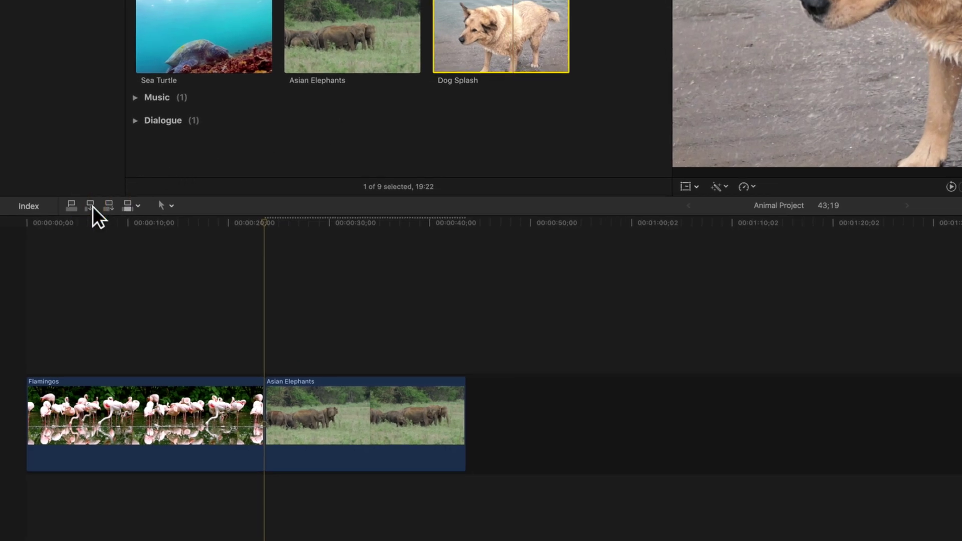
{"action": "key", "text": "w"}
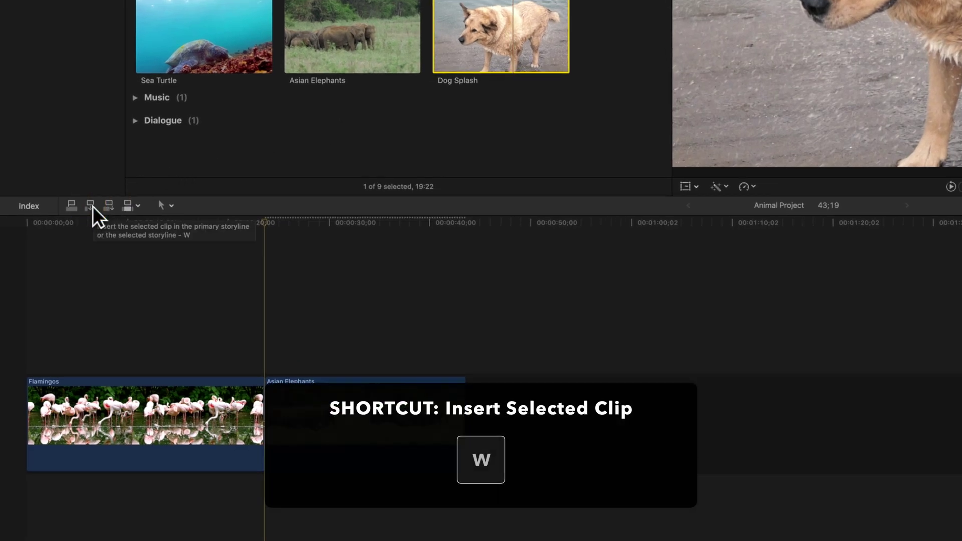
{"action": "key", "text": "w"}
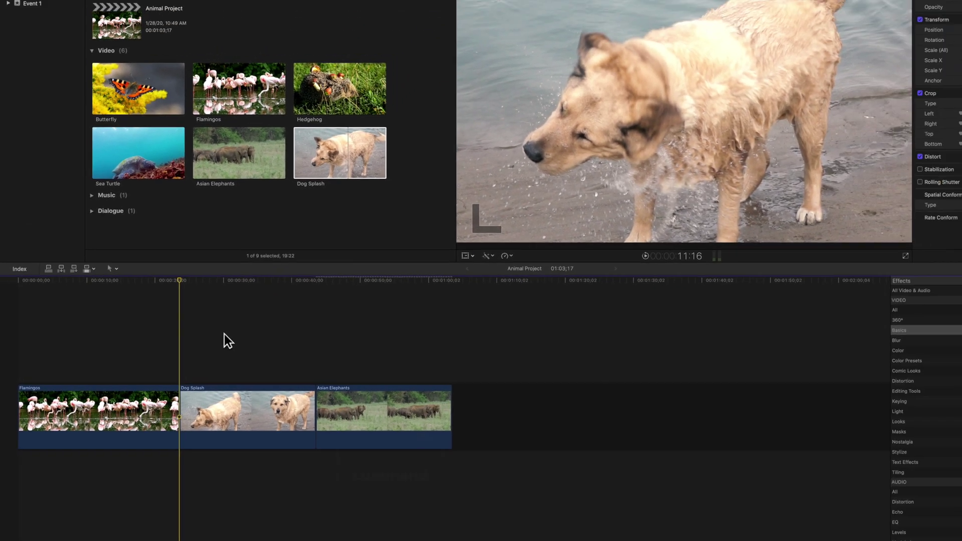
{"action": "key", "text": "ctrl+z"}
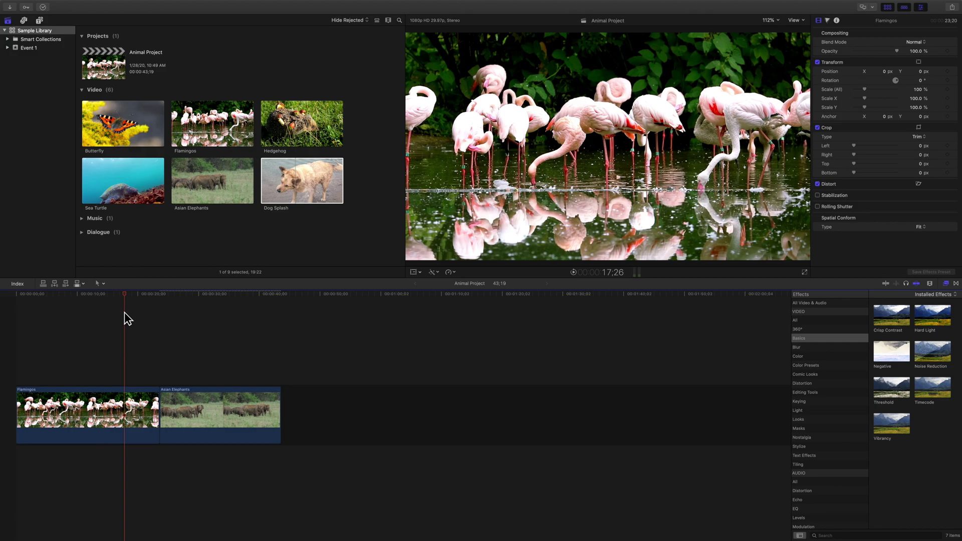
Step: Insert Dog Splash at the playhead, splitting Flamingos into two parts
{"action": "left_click", "coordinate": [301, 188]}
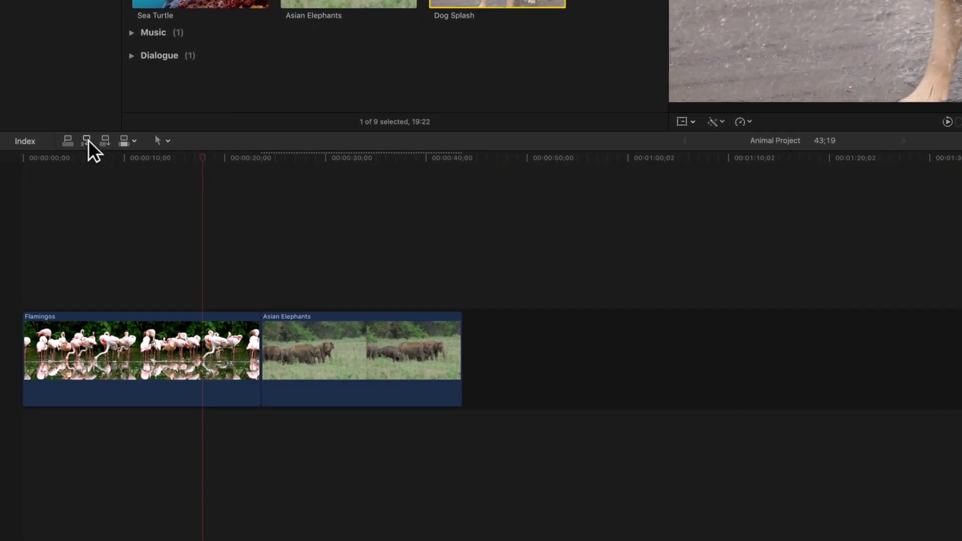
{"action": "left_click", "coordinate": [55, 282]}
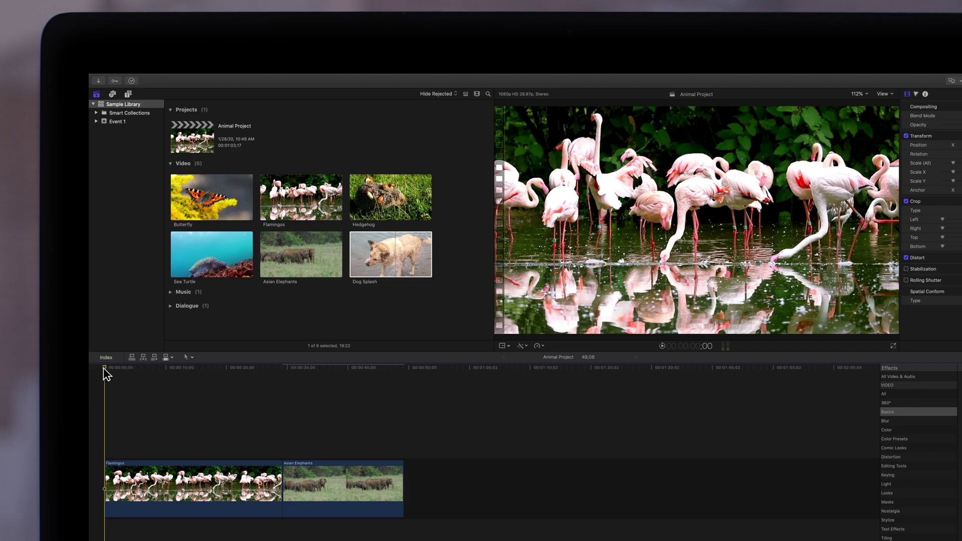
Step: Place the playhead at the Flamingos/Asian Elephants edit and show the Insert Generator options
{"action": "left_click_drag", "start_coordinate": [105, 374], "coordinate": [284, 389]}
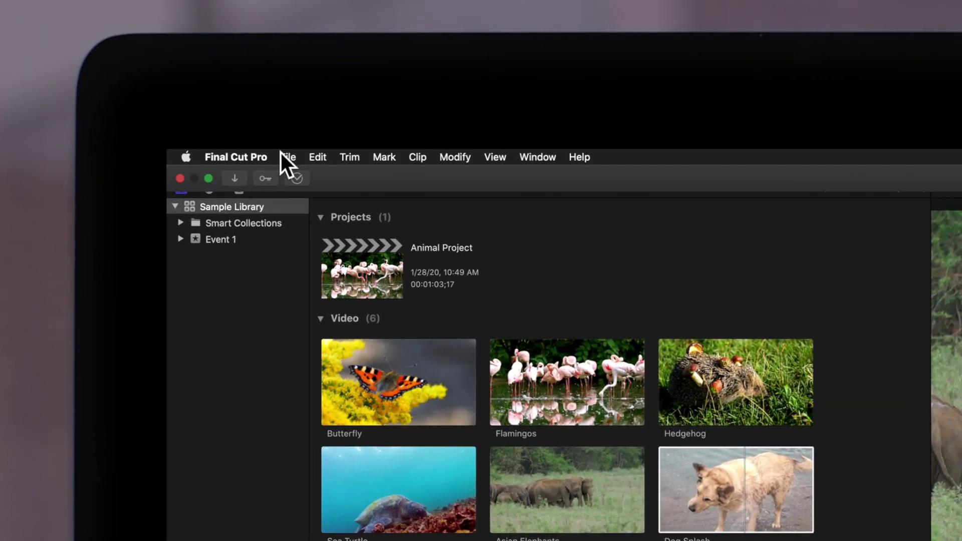
{"action": "left_click", "coordinate": [317, 157]}
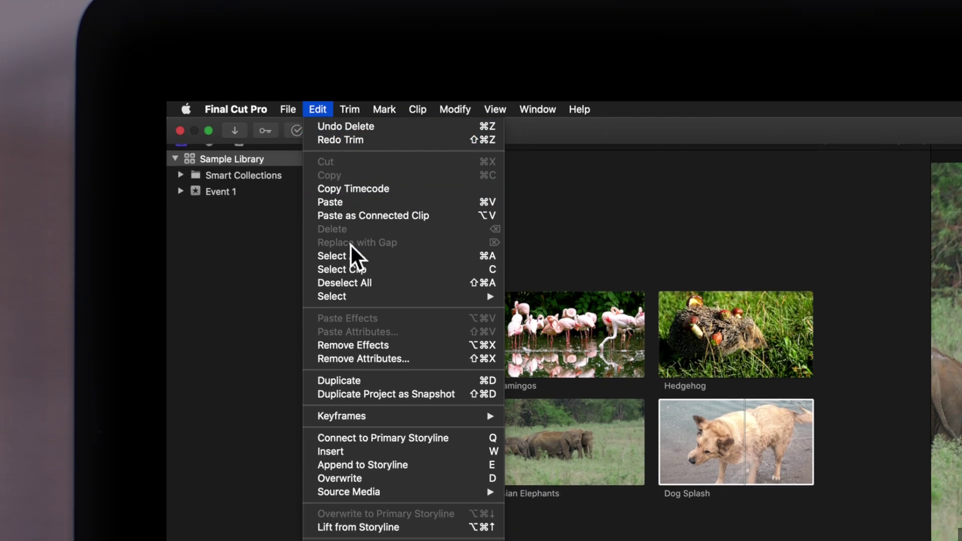
{"action": "mouse_move", "coordinate": [355, 283]}
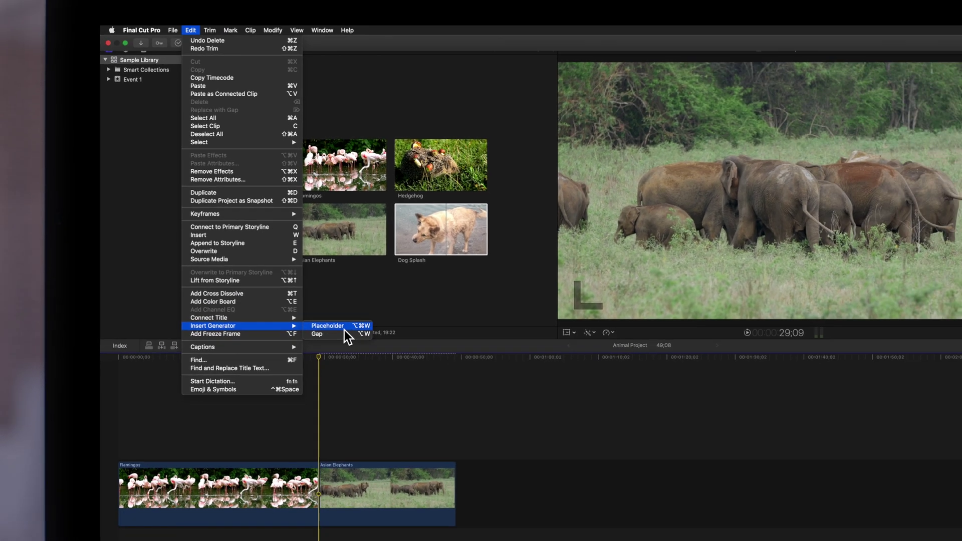
Step: Insert a placeholder, lengthen it, and convert it into a gap before Asian Elephants
{"action": "left_click", "coordinate": [345, 327]}
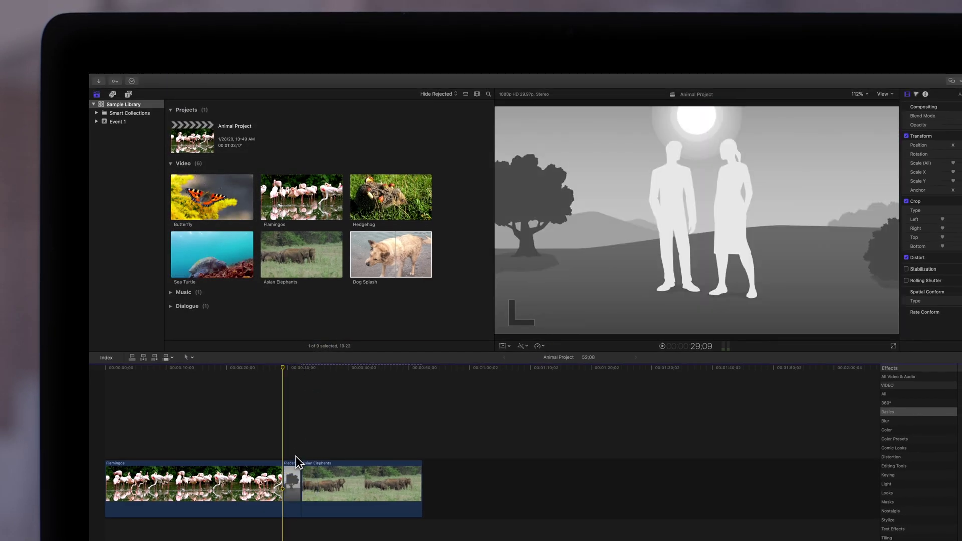
{"action": "left_click", "coordinate": [295, 468]}
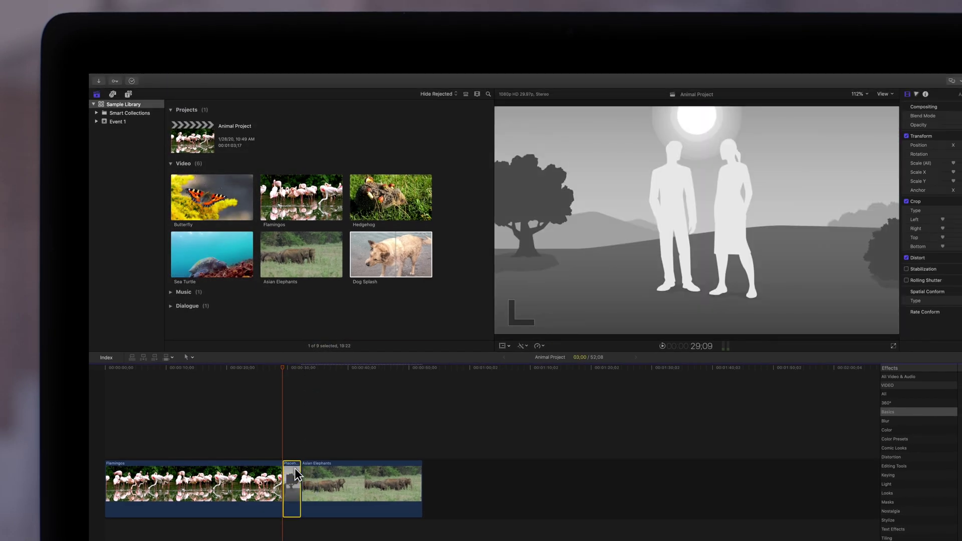
{"action": "left_click_drag", "start_coordinate": [295, 471], "coordinate": [371, 472]}
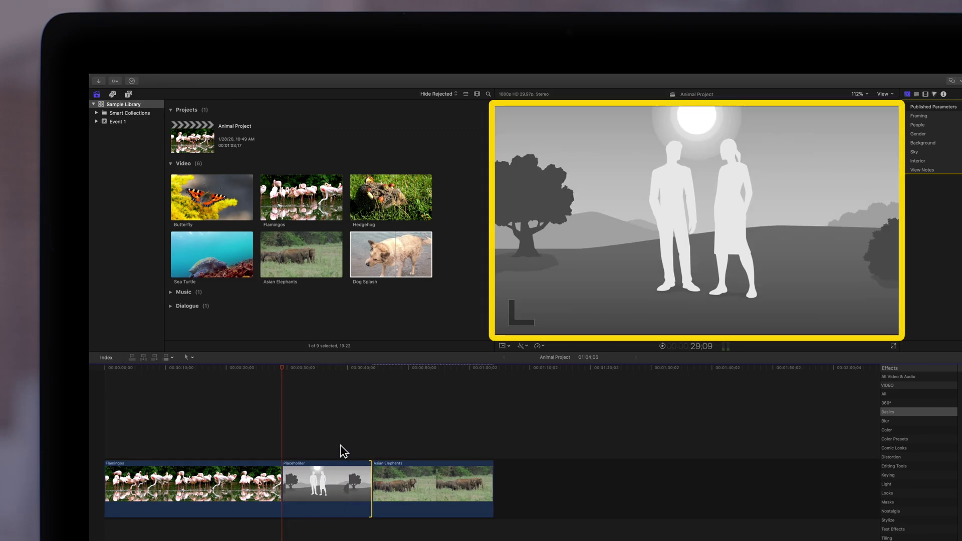
{"action": "key", "text": "shift+Delete"}
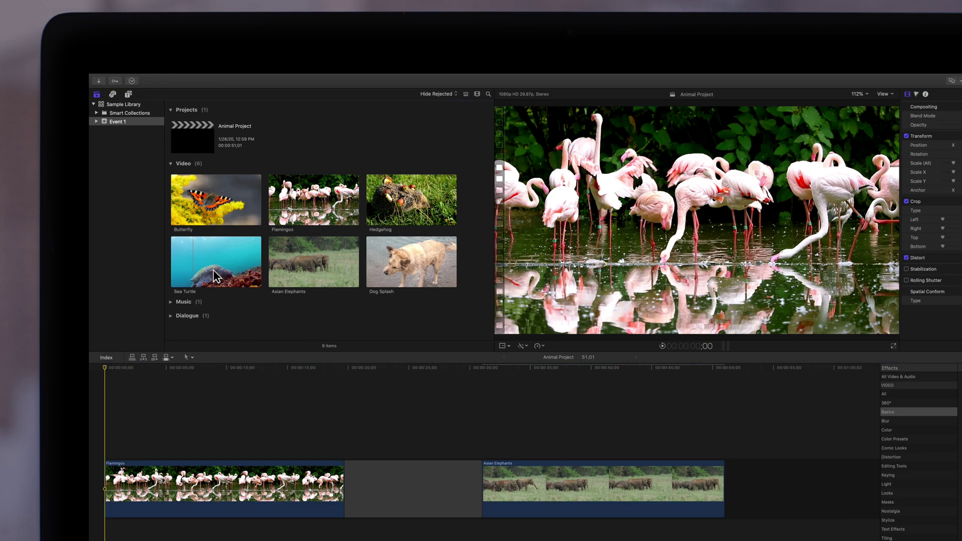
Step: Replace the gap with Sea Turtle from its start, before Asian Elephants
{"action": "mouse_move", "coordinate": [216, 276]}
{"action": "left_mouse_down"}
{"action": "mouse_move", "coordinate": [399, 487]}
{"action": "mouse_move", "coordinate": [413, 464]}
{"action": "left_mouse_up"}
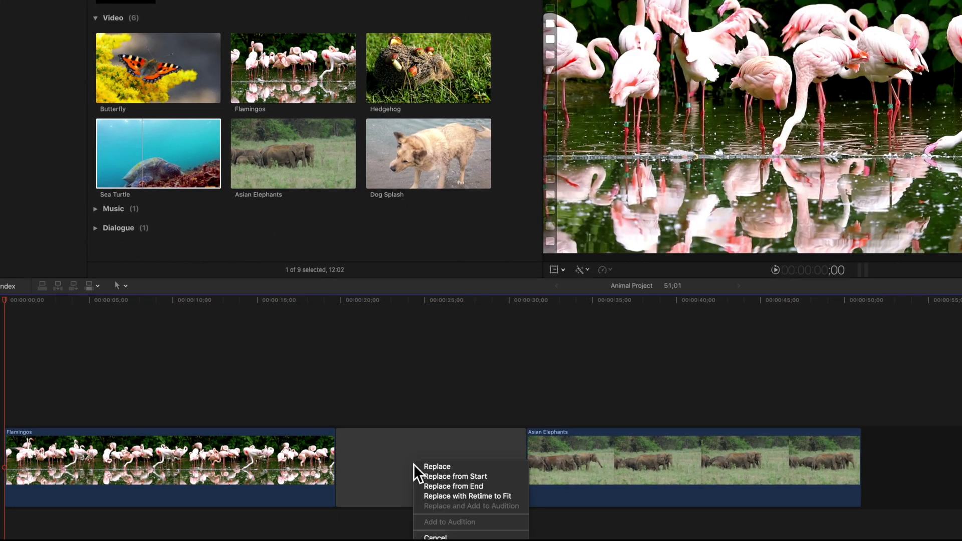
{"action": "left_click", "coordinate": [450, 478]}
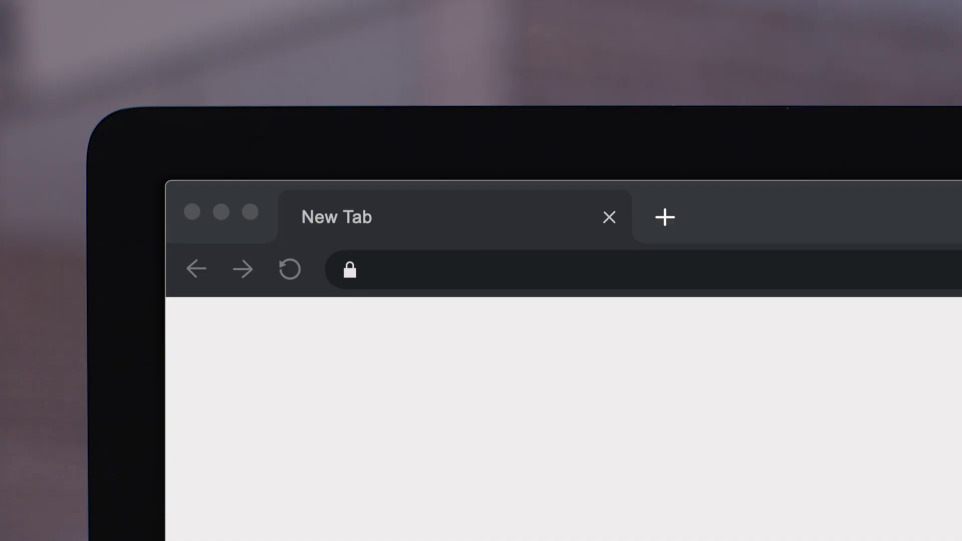
{"action": "type", "text": "pi"}
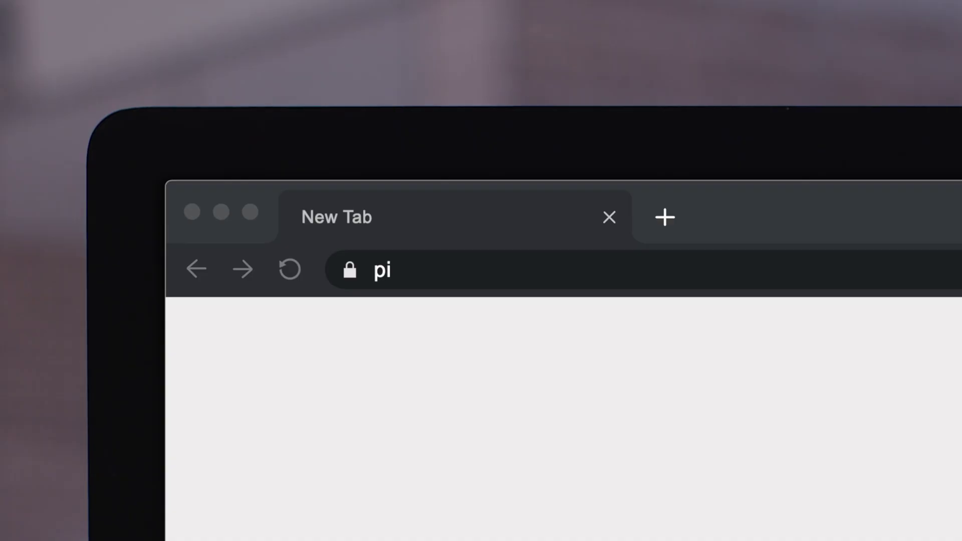
{"action": "type", "text": "xelfilmstudios.com"}
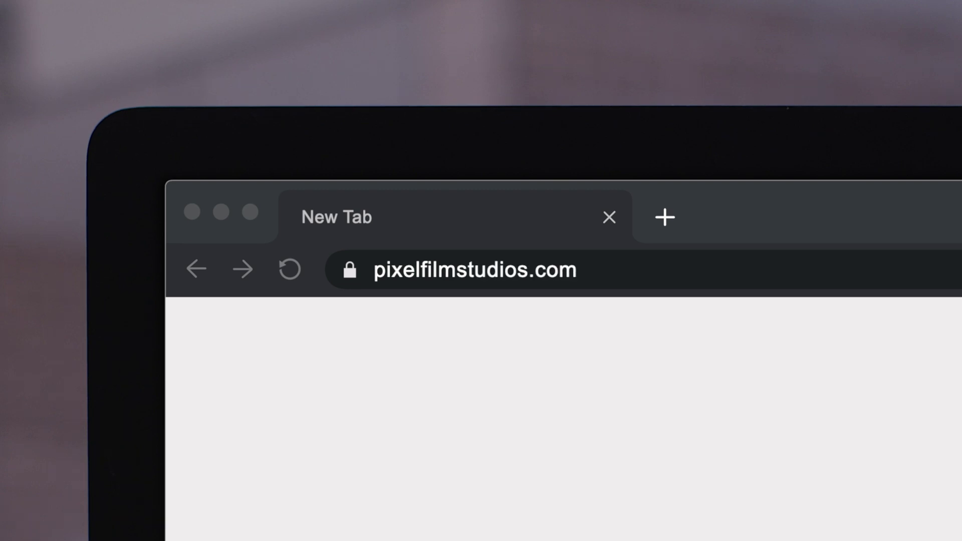